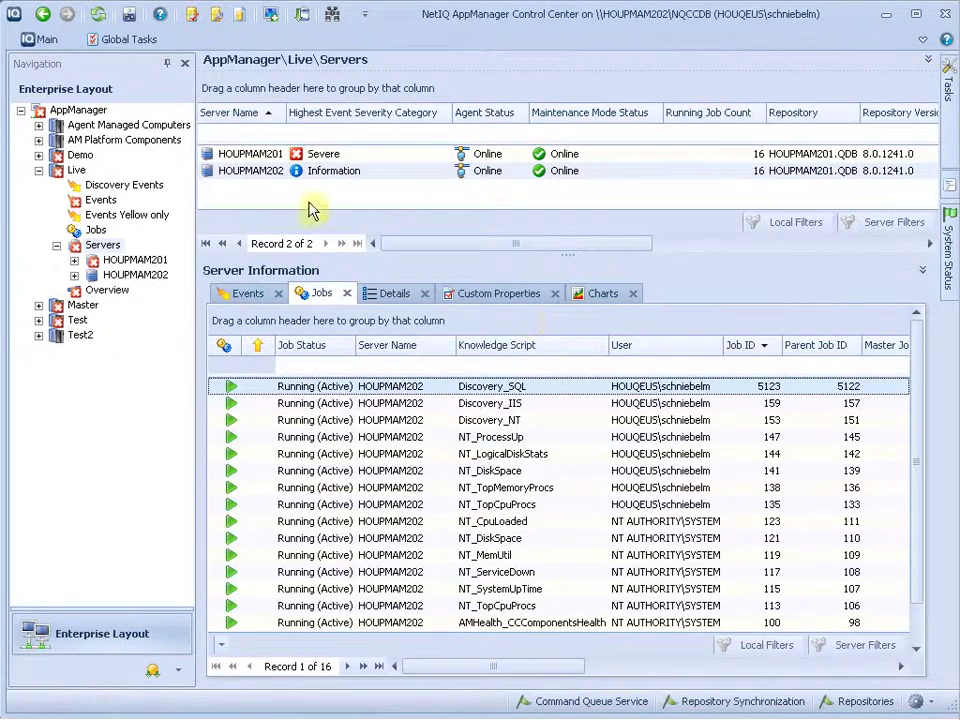
# Step: Start a new job on server HOUPMAM202 with the SQL Knowledge Script from the DISCOVERY category
pyautogui.rightClick(262, 173)
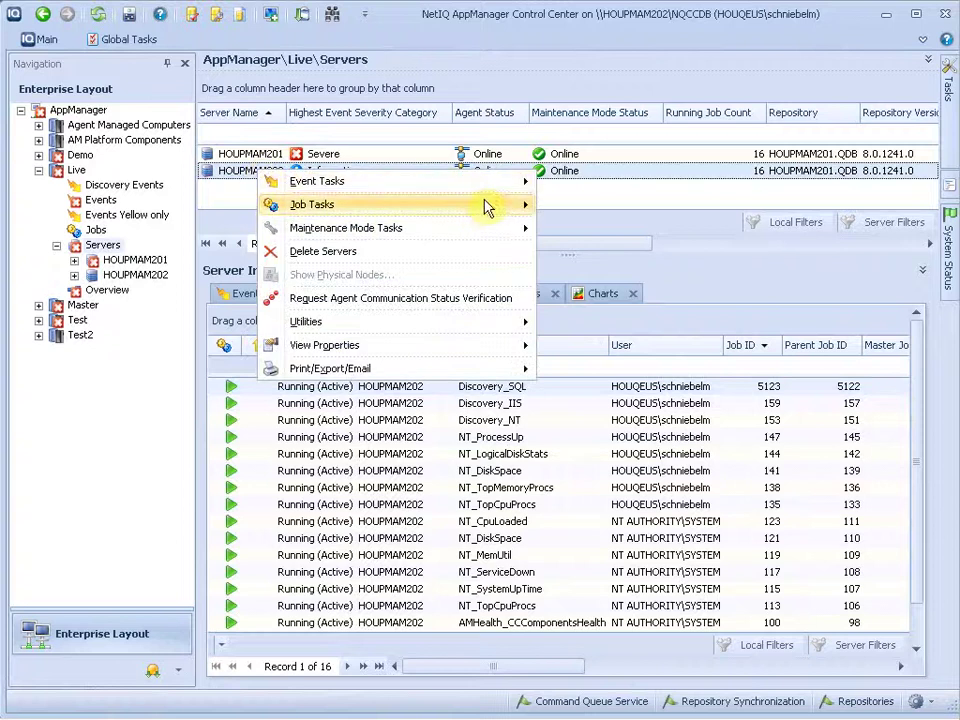
pyautogui.moveTo(489, 208)
pyautogui.click(587, 206)
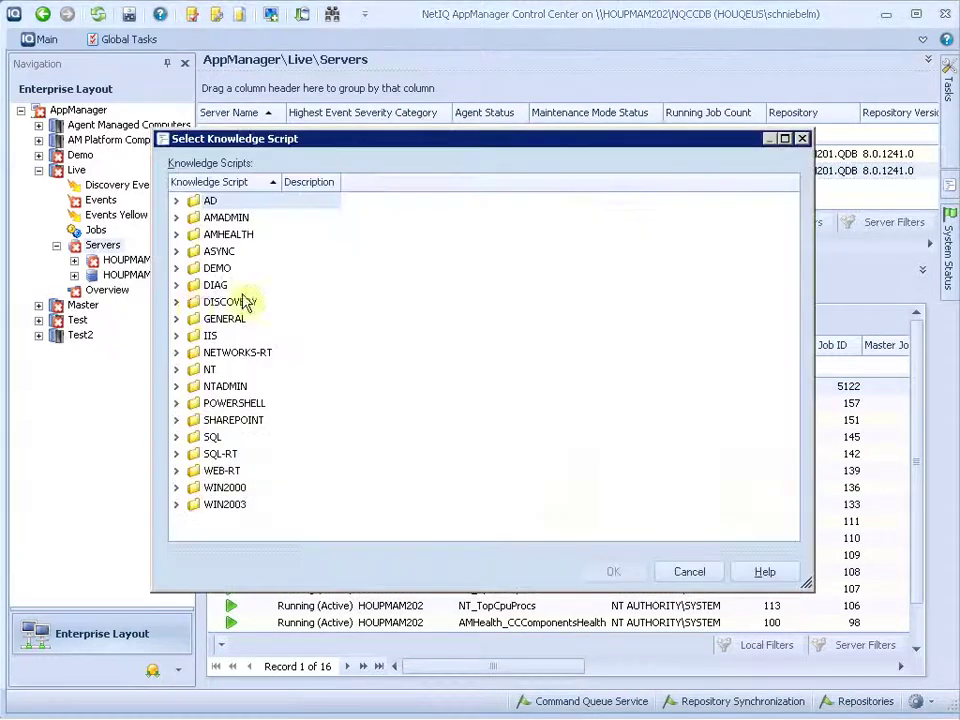
pyautogui.click(176, 302)
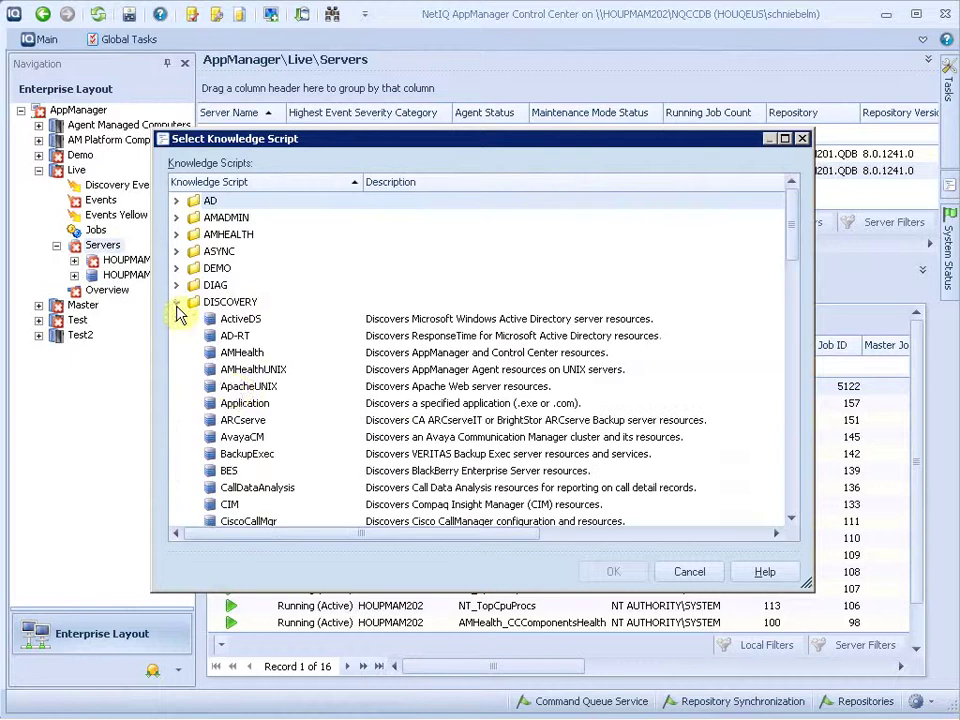
pyautogui.click(176, 302)
pyautogui.click(176, 302)
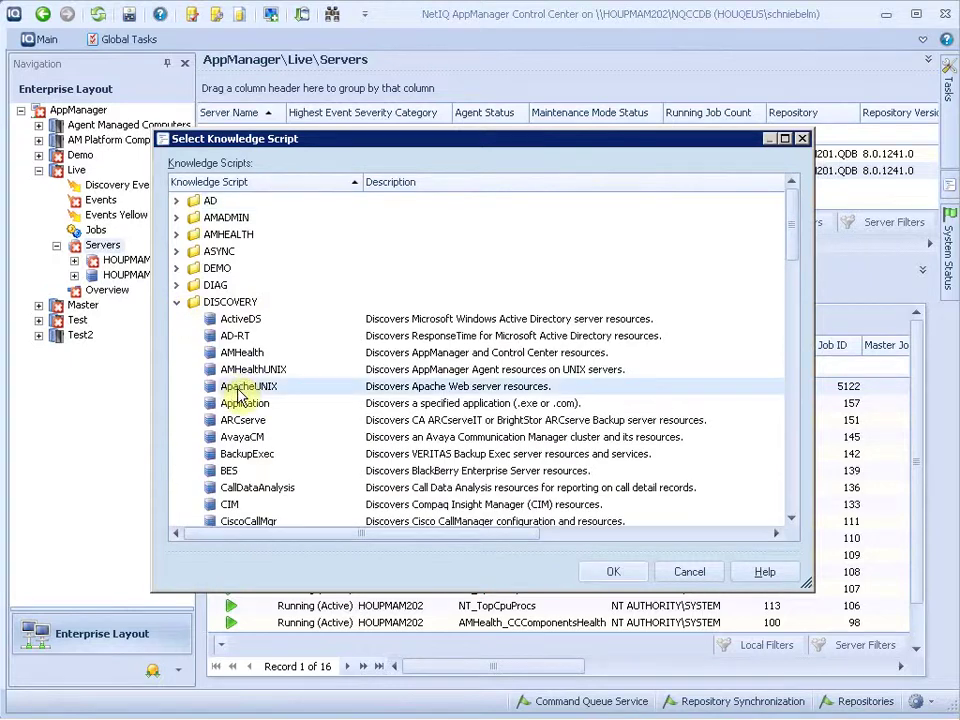
pyautogui.scroll(-10, 246, 396)
pyautogui.click(236, 253)
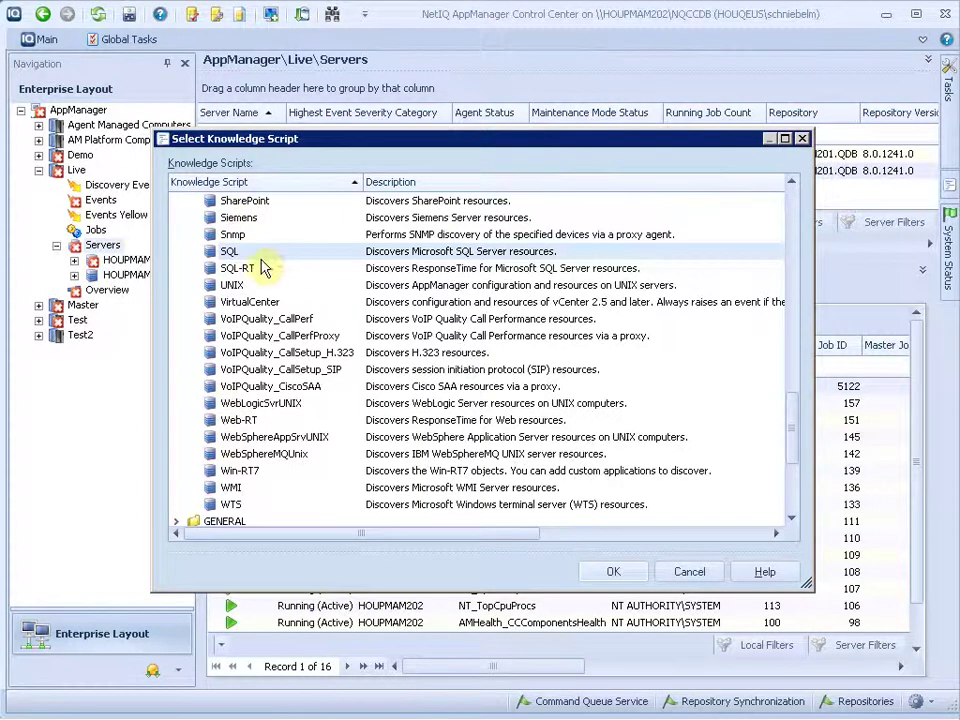
pyautogui.doubleClick(230, 252)
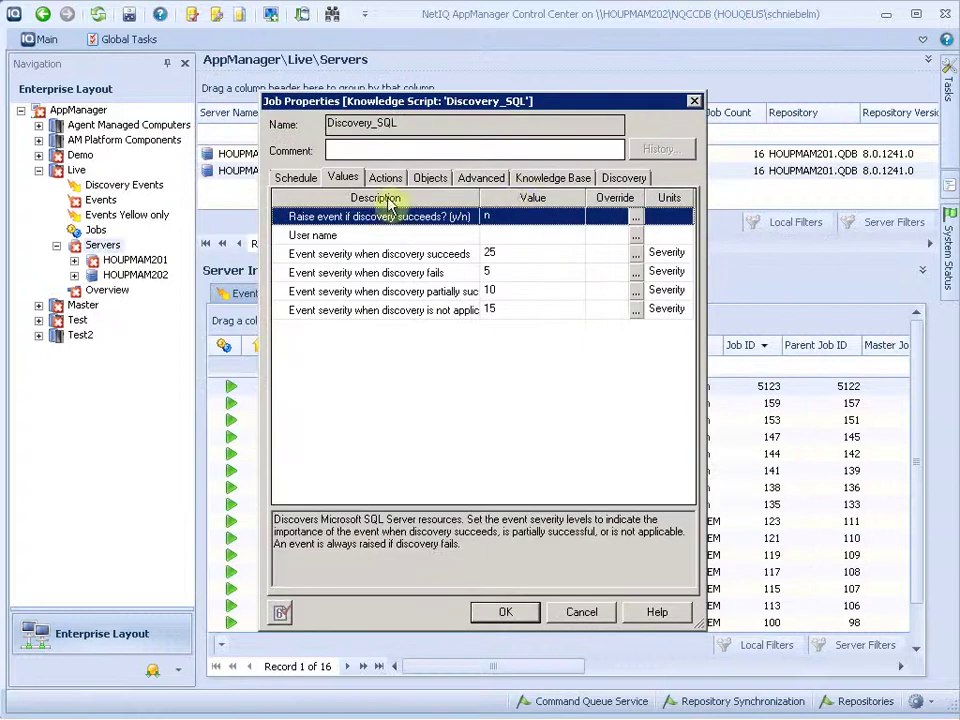
# Step: Review the new job's schedule types and Delta discovery options, and close the properties without creating the job
pyautogui.click(300, 178)
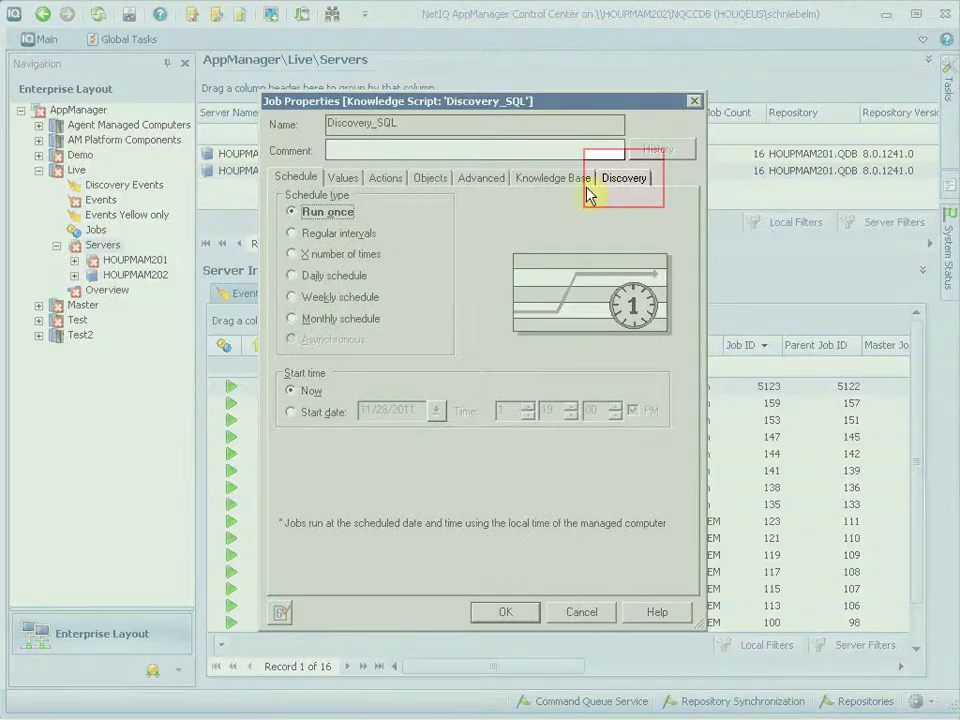
pyautogui.click(640, 181)
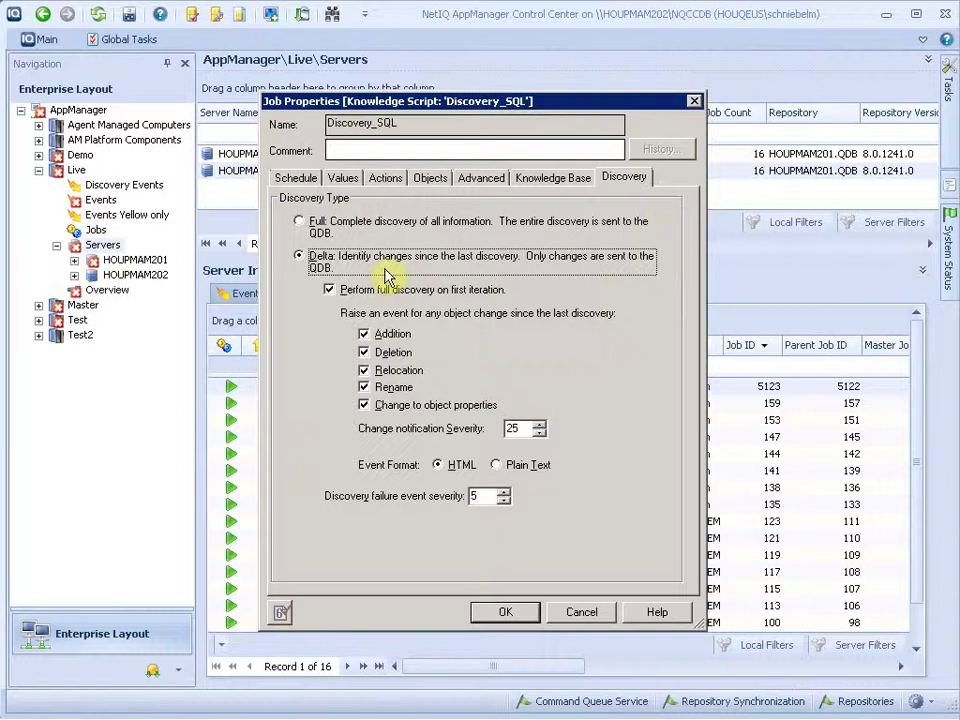
pyautogui.click(583, 616)
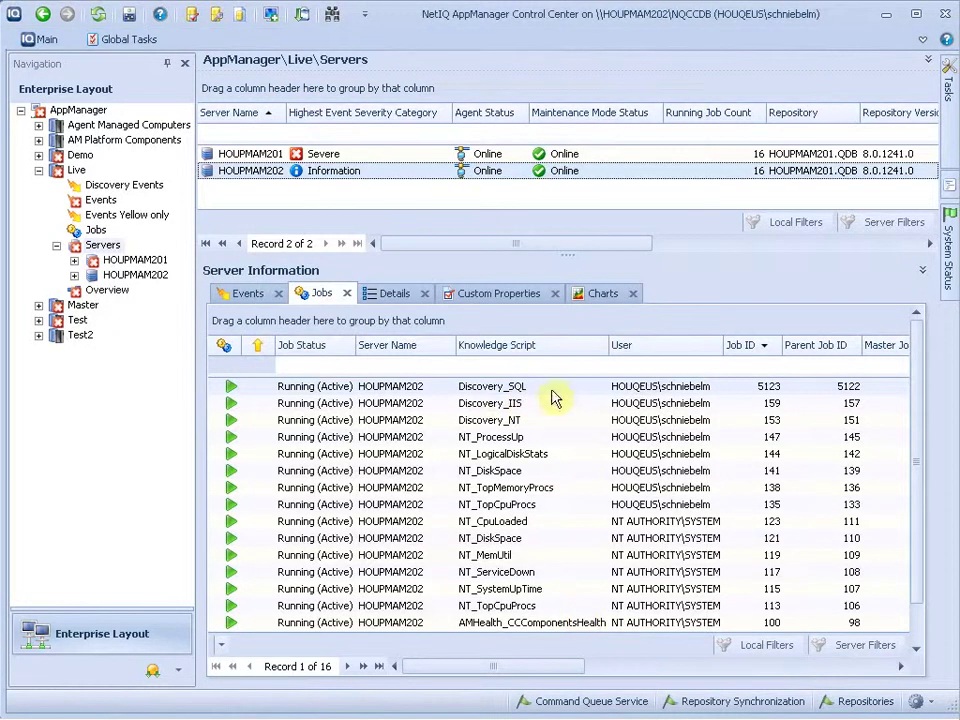
# Step: Switch to SQL Server Management Studio and create a new database named Test on houpmam202
pyautogui.moveTo(138, 717)
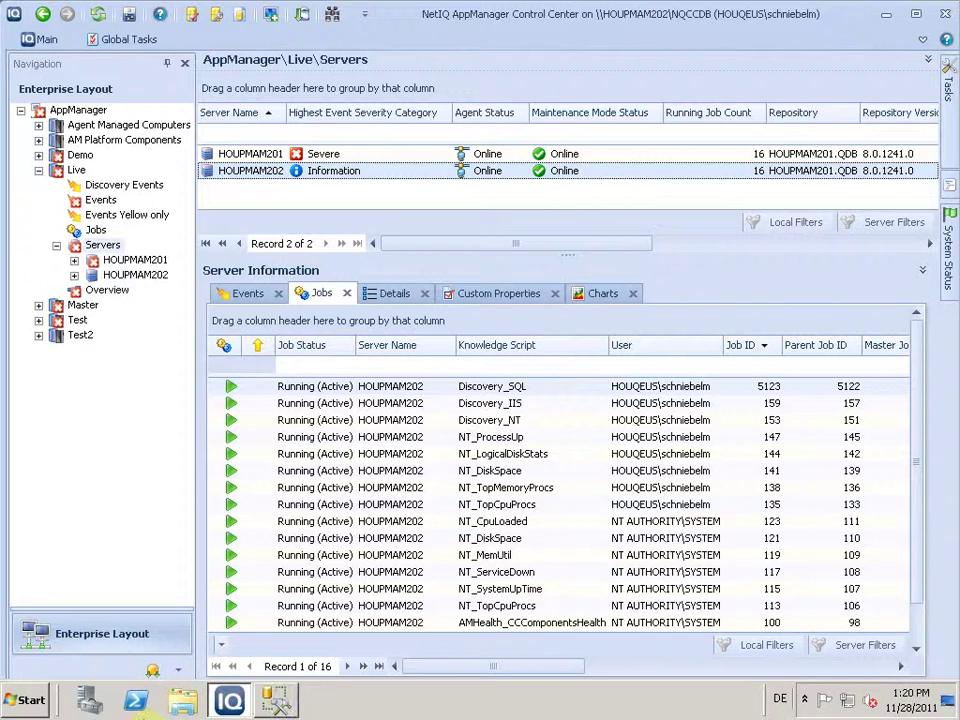
pyautogui.click(279, 706)
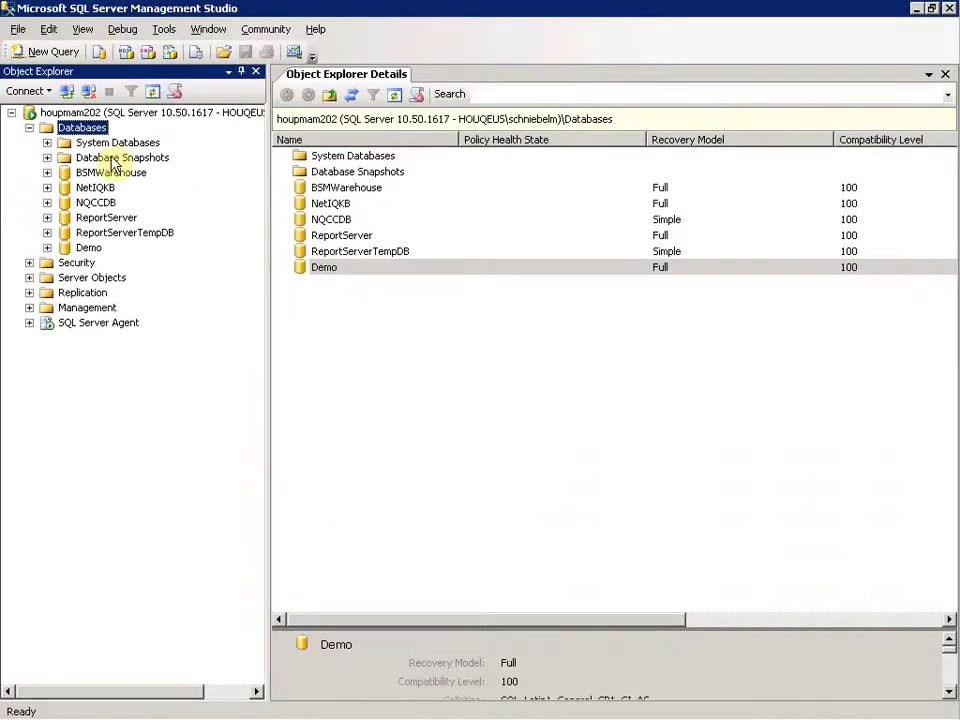
pyautogui.rightClick(75, 135)
pyautogui.click(129, 146)
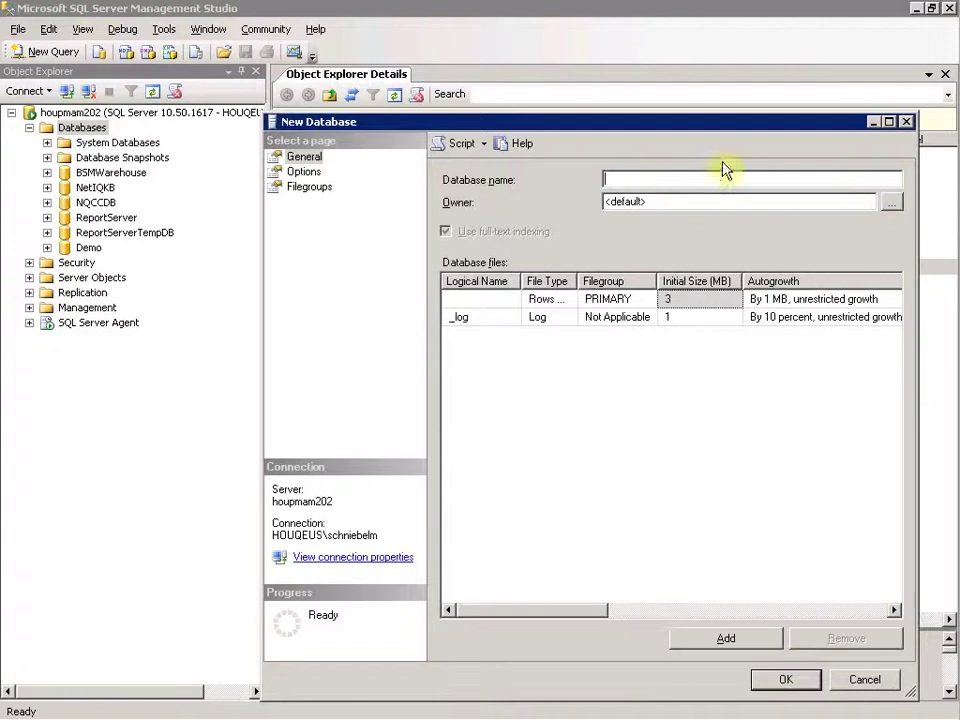
pyautogui.click(790, 683)
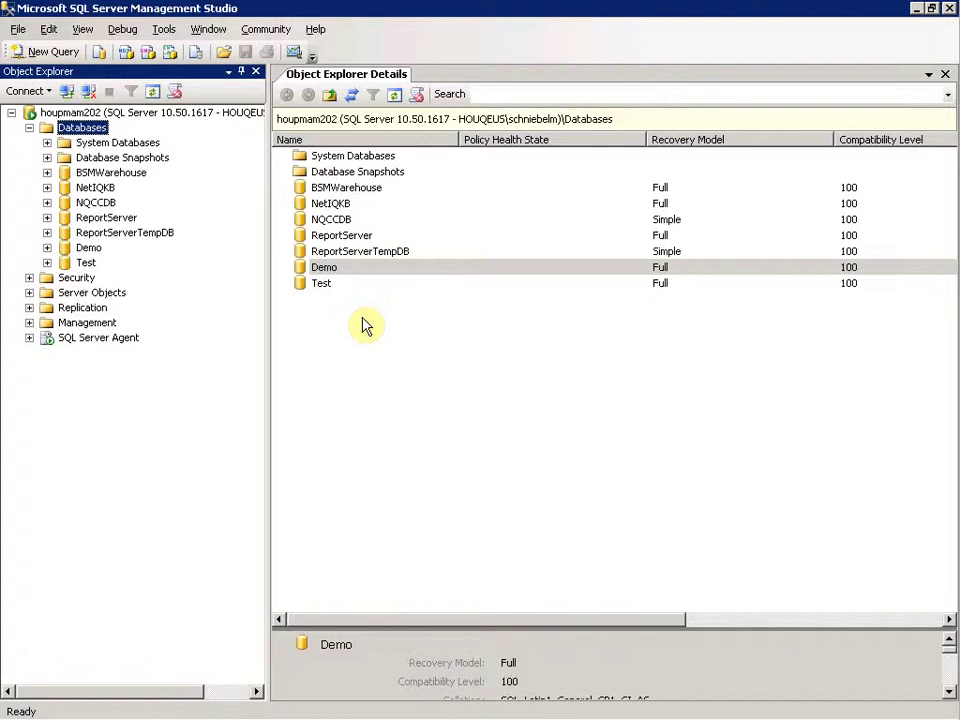
# Step: Return to AppManager Control Center and review the schedule and discovery settings of the running Discovery_SQL job without changing them
pyautogui.click(918, 10)
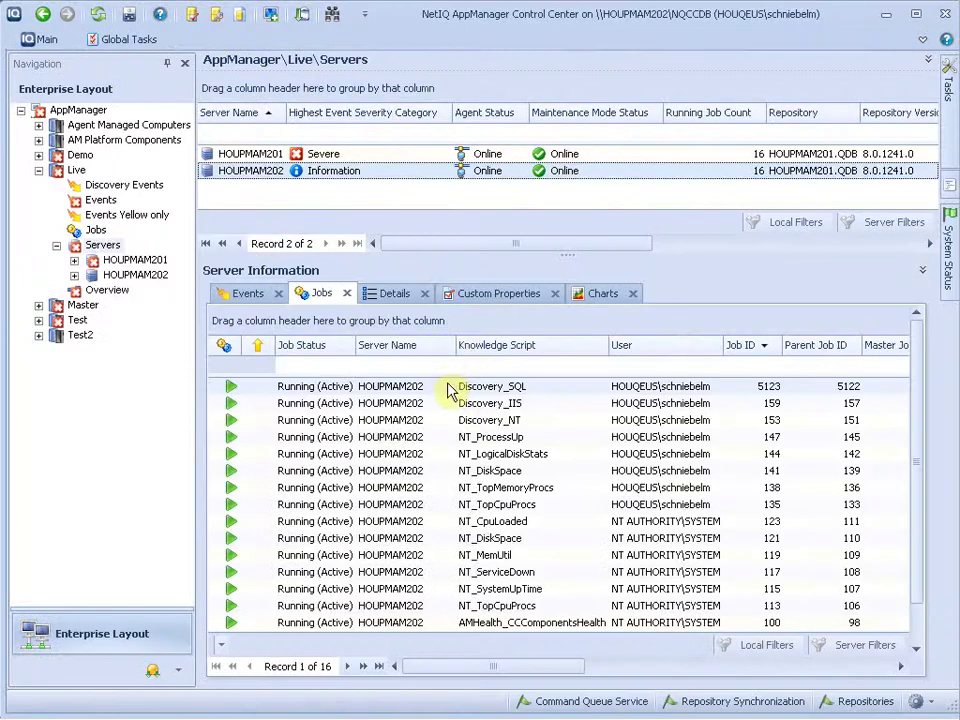
pyautogui.doubleClick(448, 393)
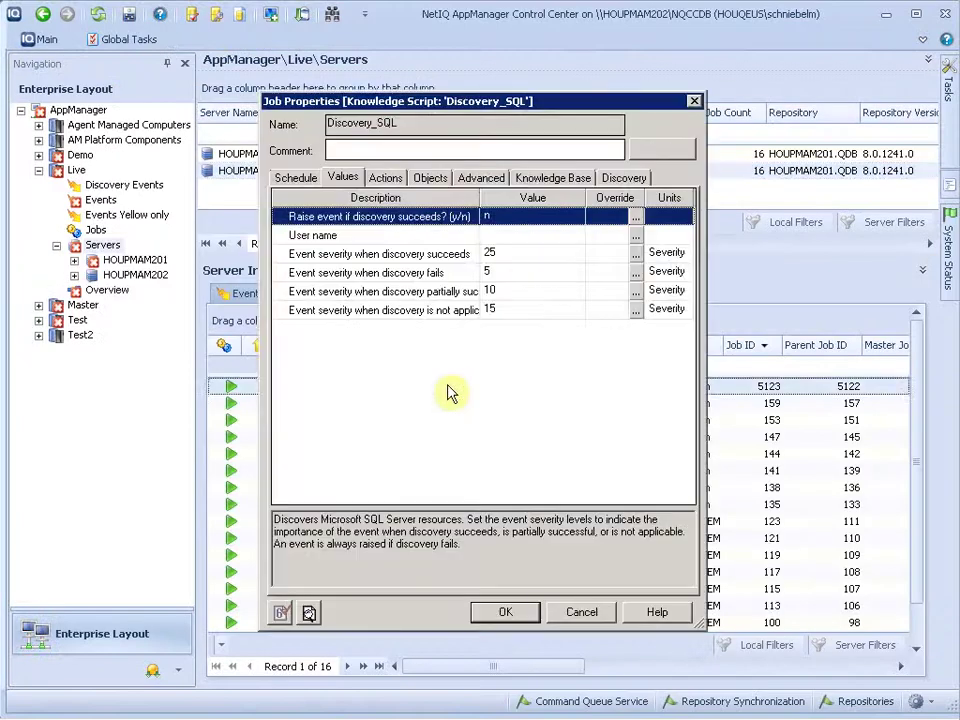
pyautogui.click(298, 177)
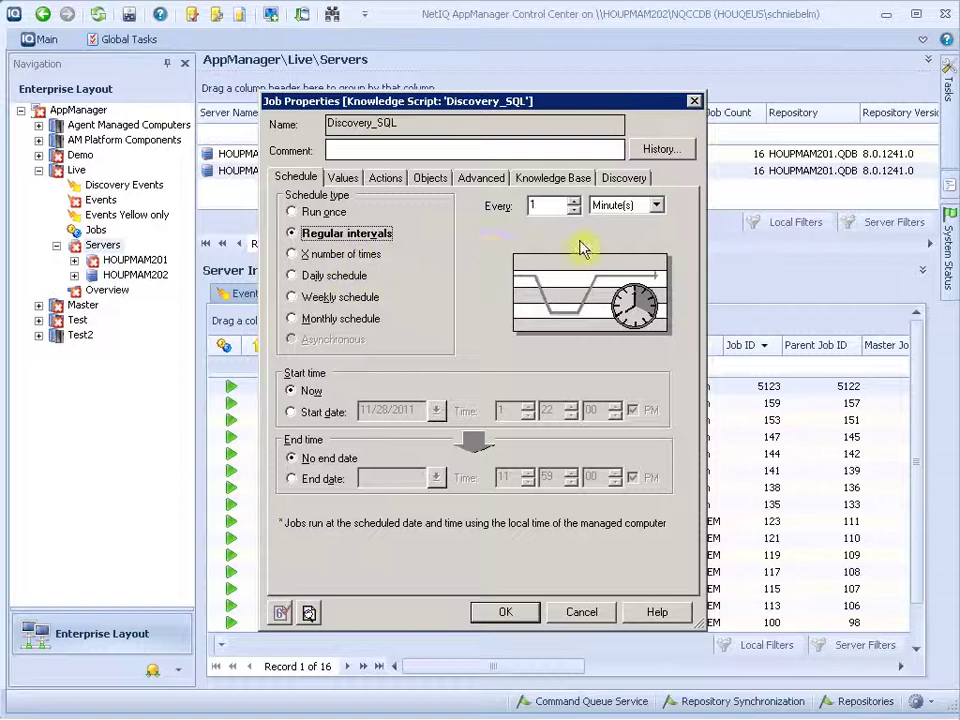
pyautogui.click(624, 178)
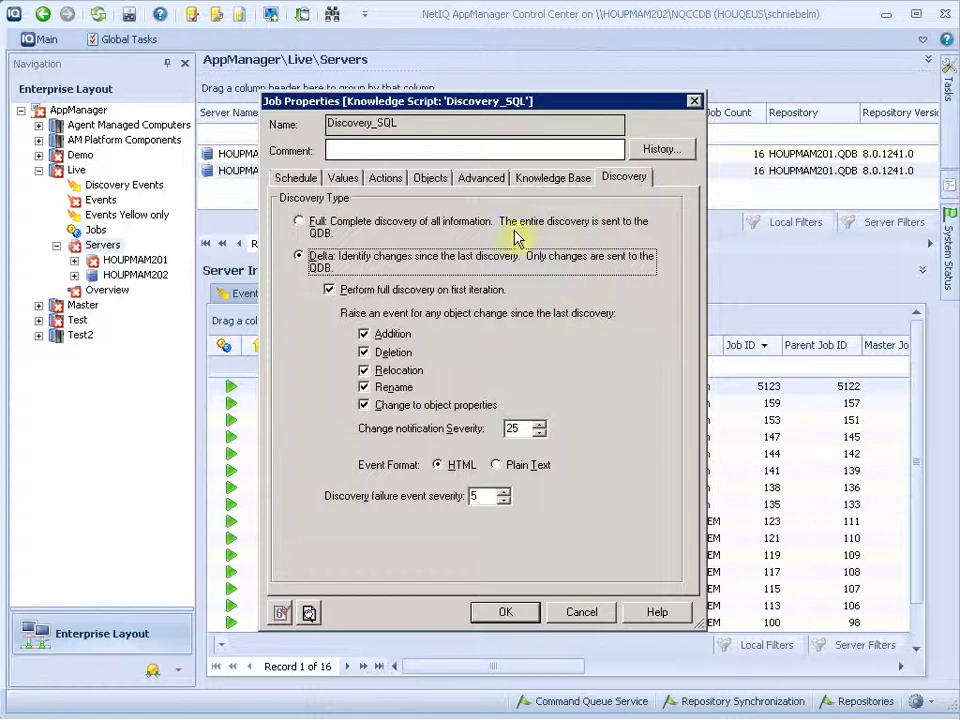
pyautogui.click(588, 620)
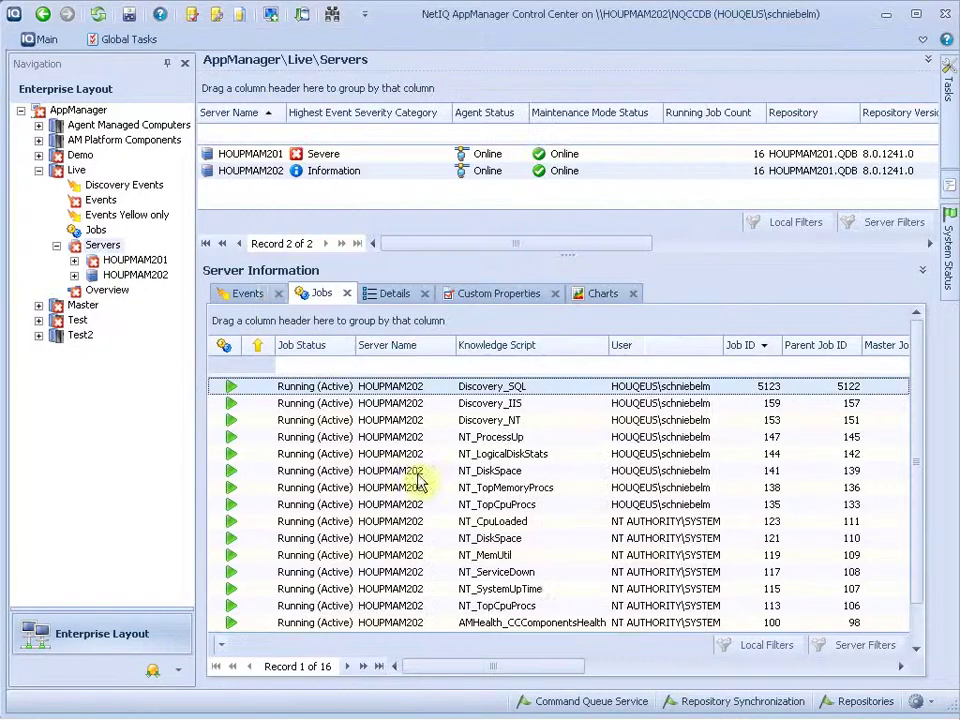
# Step: Show the events of HOUPMAM202 and check the details of the Discovery_SQL event from 11:54:48 AM
pyautogui.click(245, 293)
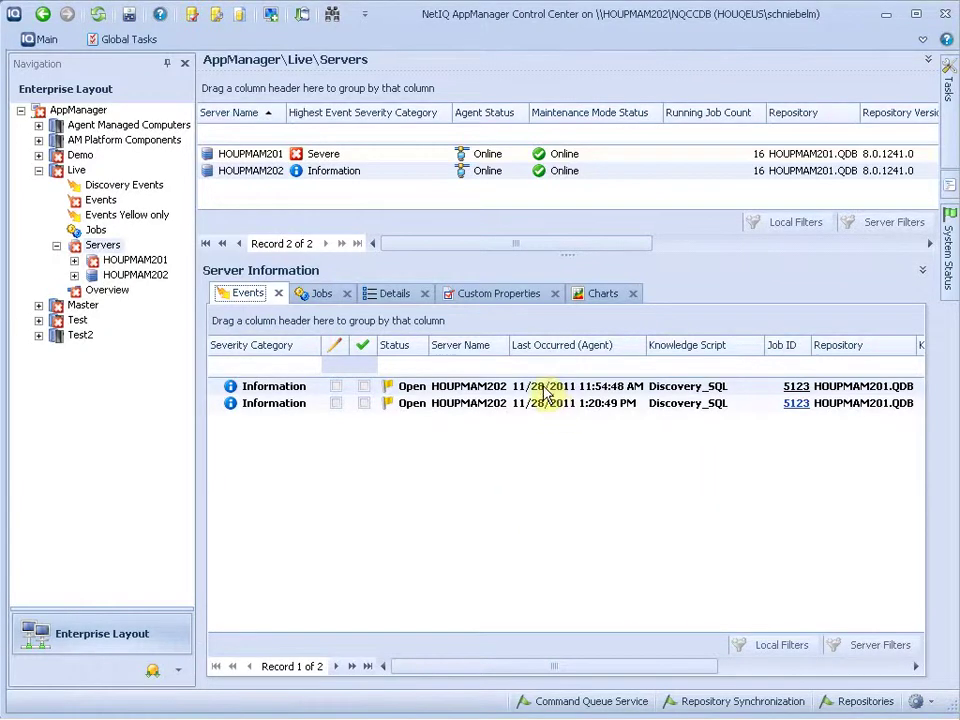
pyautogui.doubleClick(550, 389)
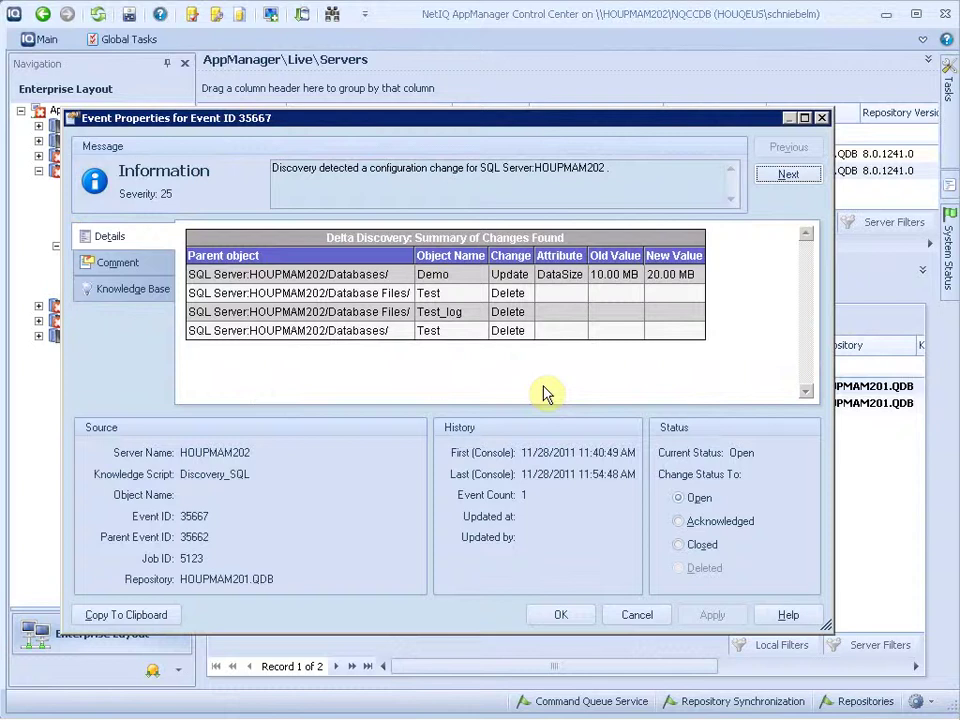
pyautogui.click(658, 616)
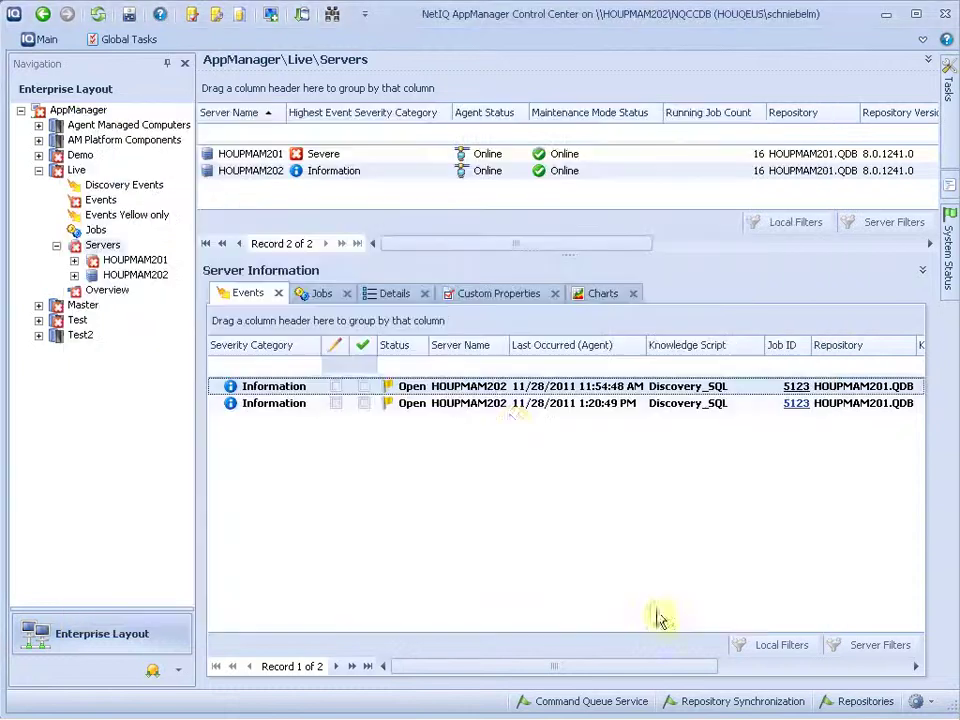
# Step: Examine the delta discovery changes in the Discovery_SQL event from 1:20:49 PM, and close its properties
pyautogui.doubleClick(489, 410)
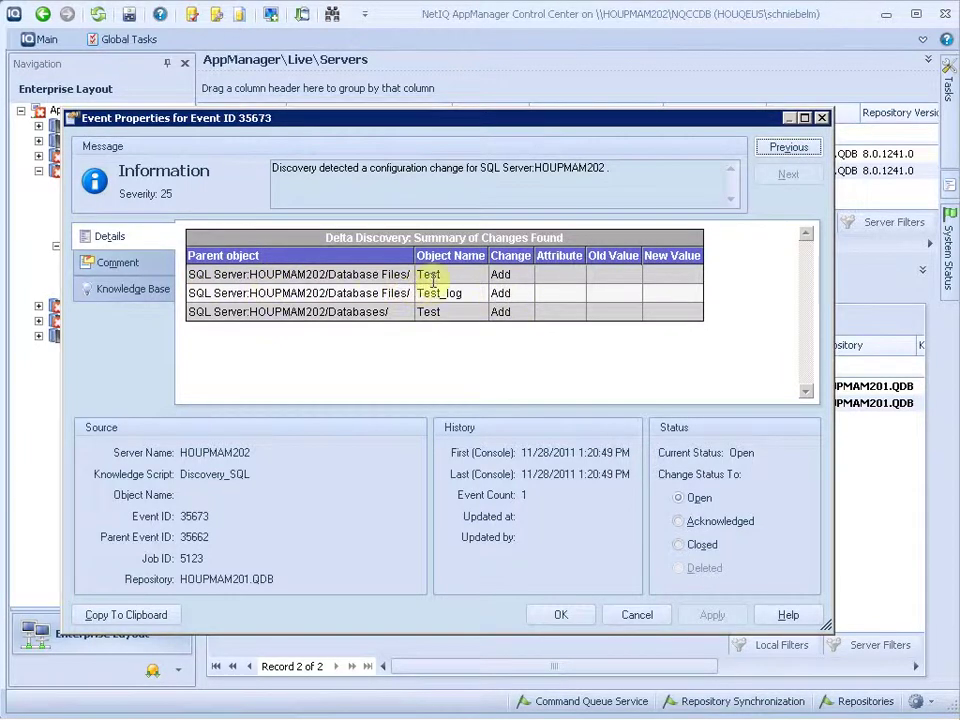
pyautogui.doubleClick(500, 274)
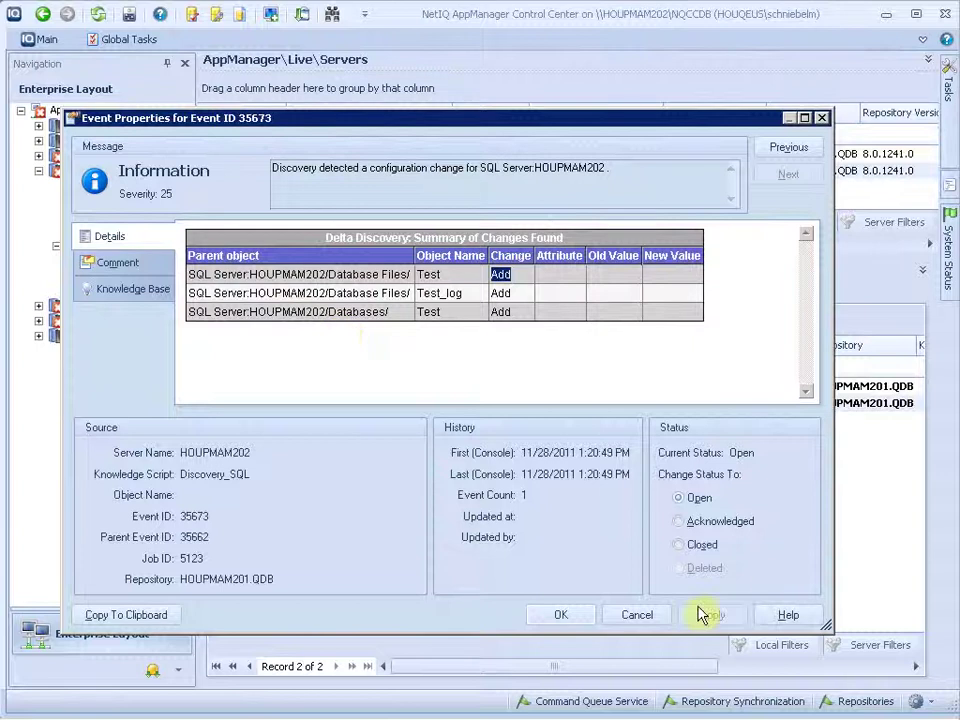
pyautogui.click(638, 615)
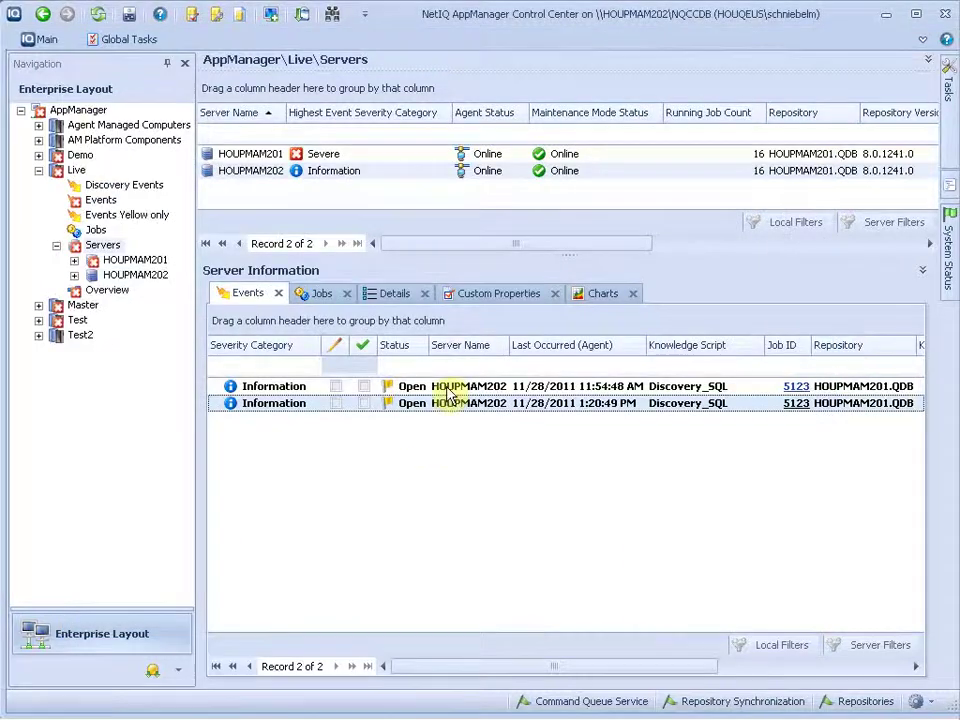
# Step: Reopen the 11:54:48 AM Discovery_SQL event and examine the changes listed for the Demo and Test databases
pyautogui.click(447, 388)
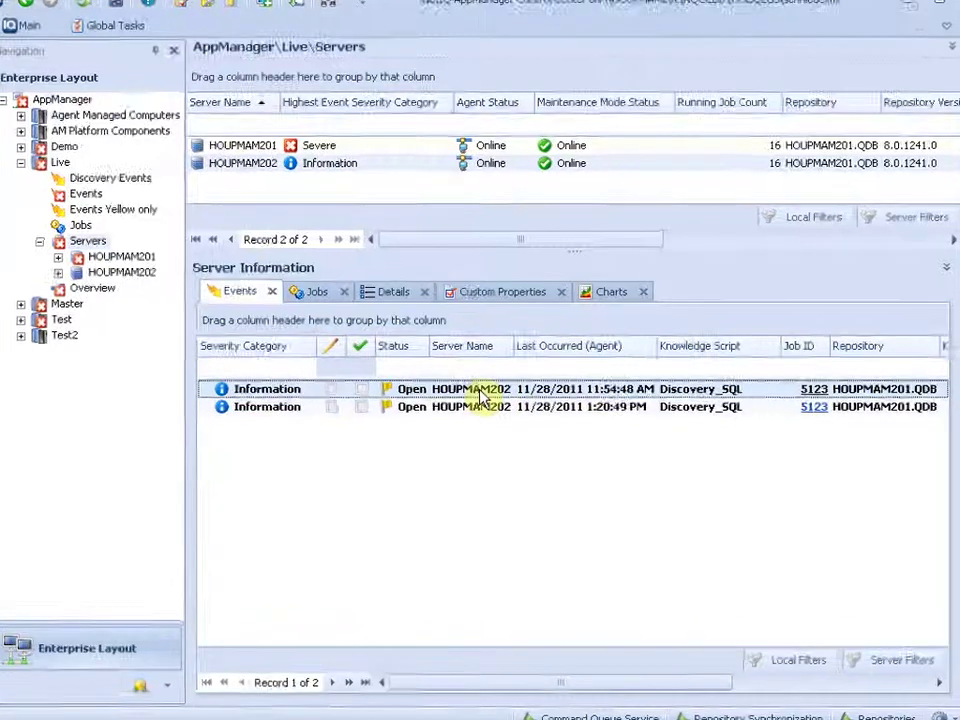
pyautogui.doubleClick(480, 392)
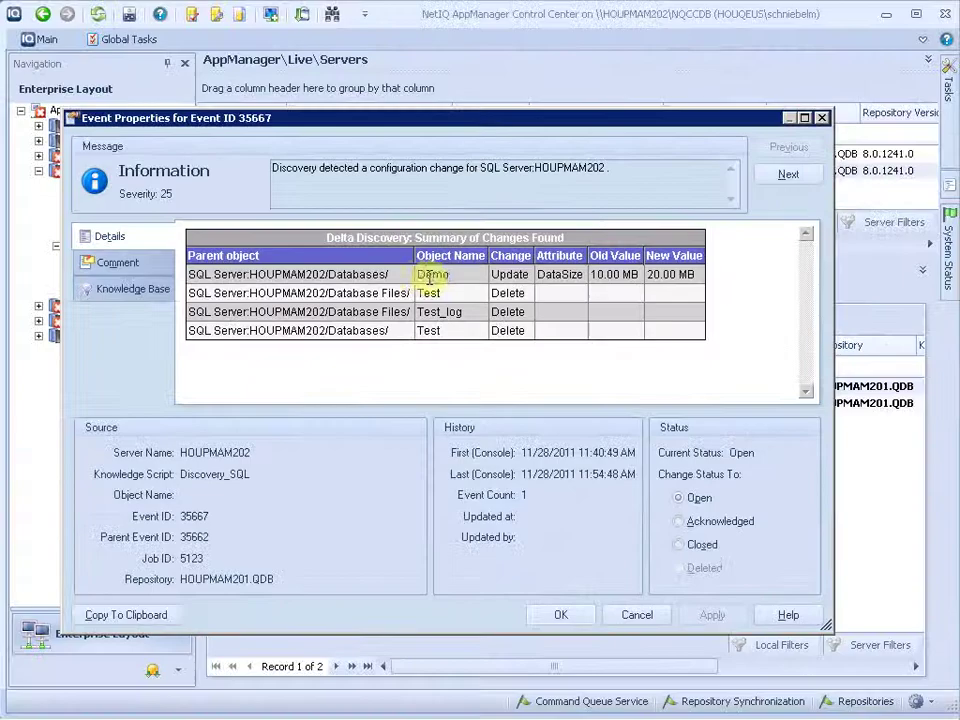
pyautogui.doubleClick(412, 244)
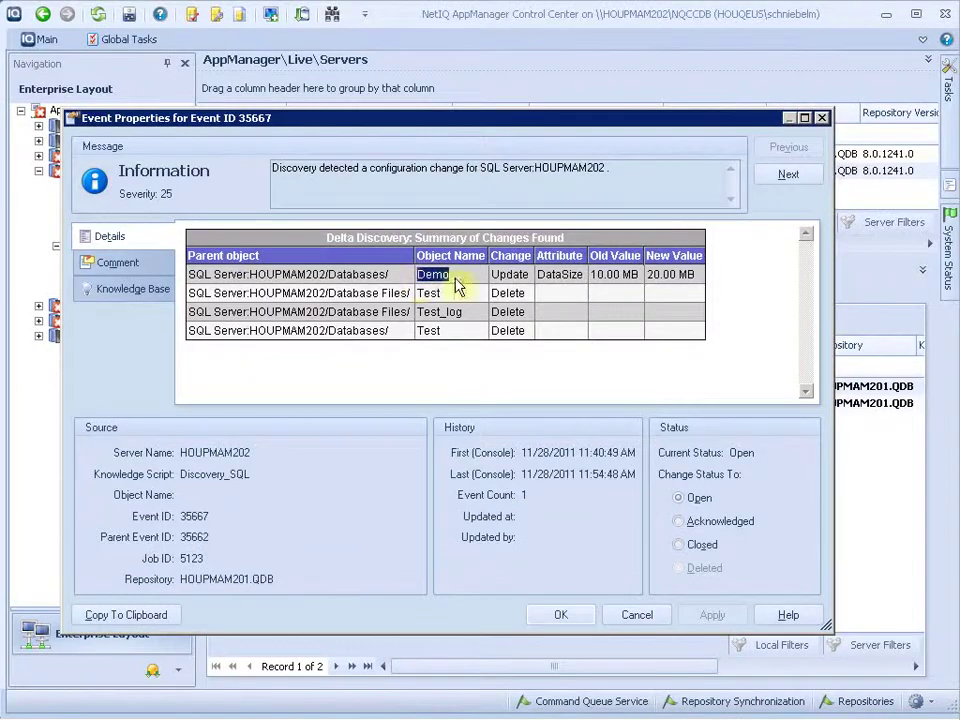
pyautogui.click(617, 281)
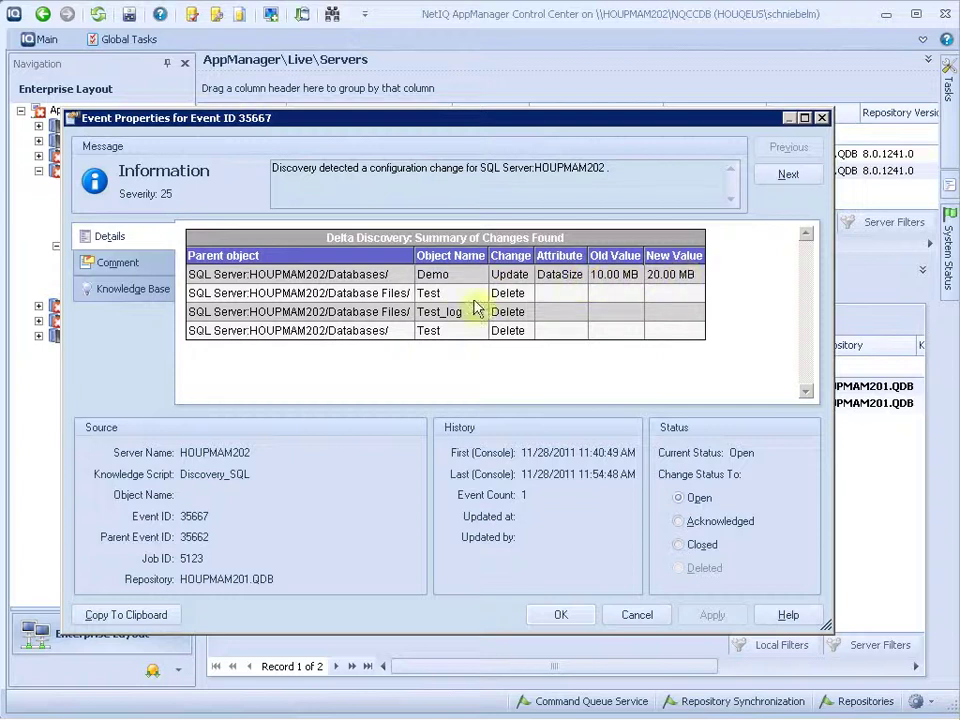
pyautogui.moveTo(389, 293); pyautogui.dragTo(466, 326)
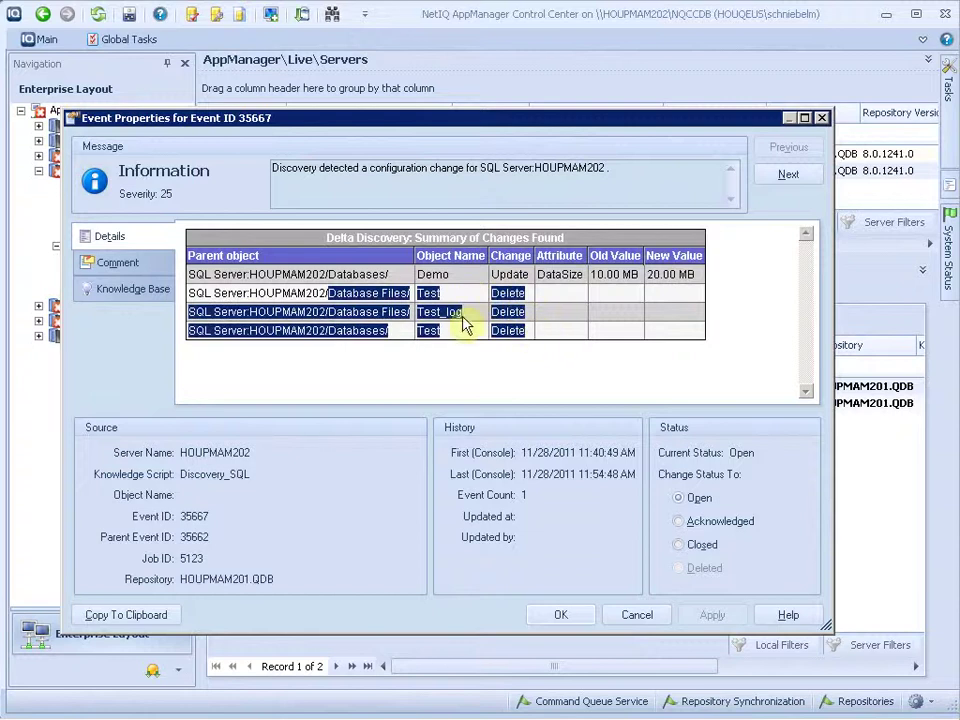
pyautogui.click(484, 343)
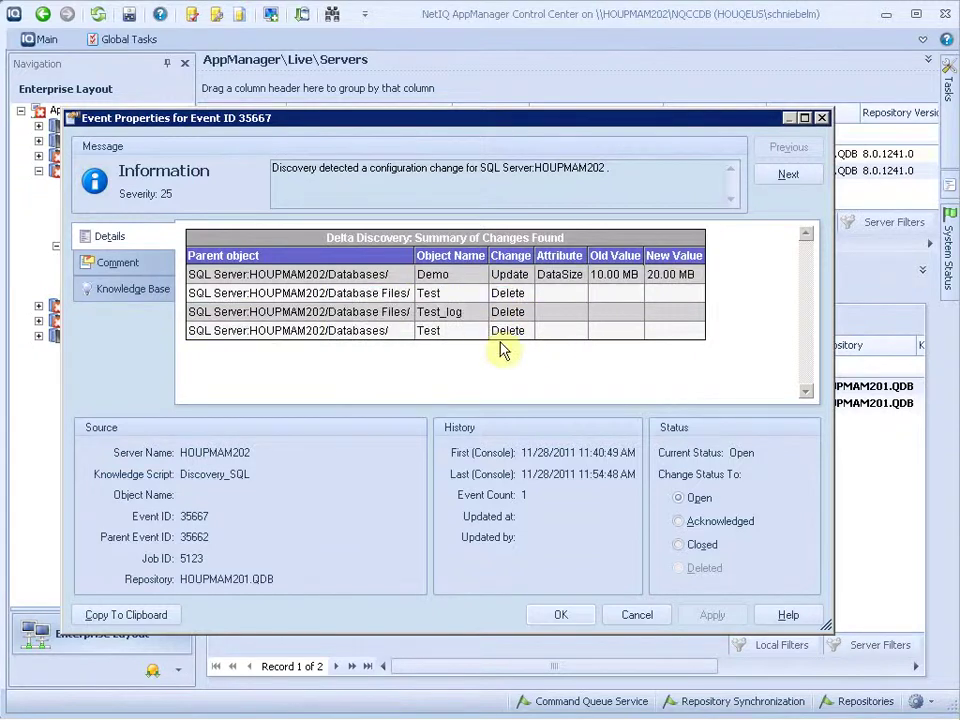